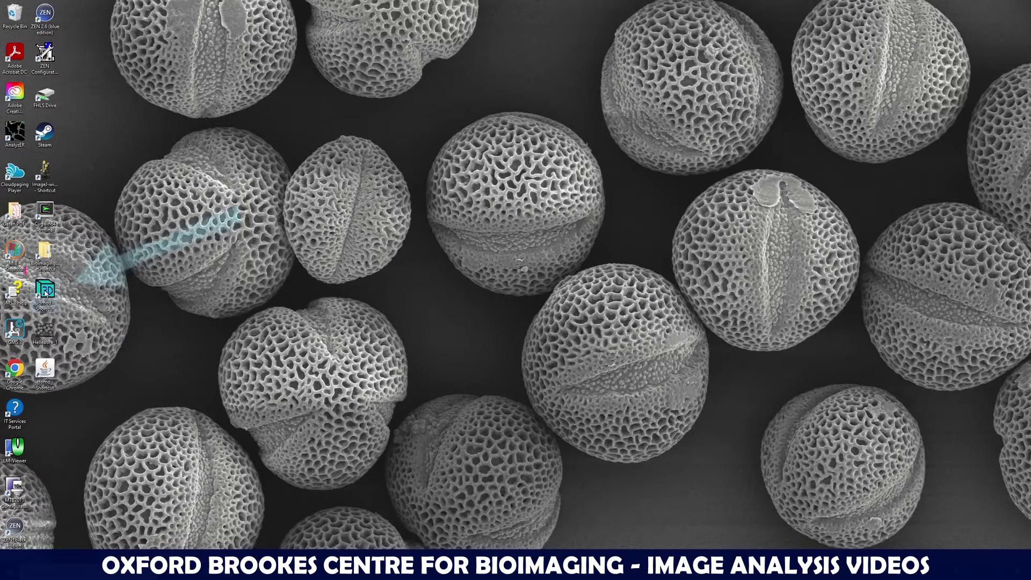
Start 3dmod and load the image stack Tcongo_run1_flipx_ah_ali.mrc from the Fast Drive Work Here (E:) drive.
{"action": "double_click", "coordinate": [46, 291]}
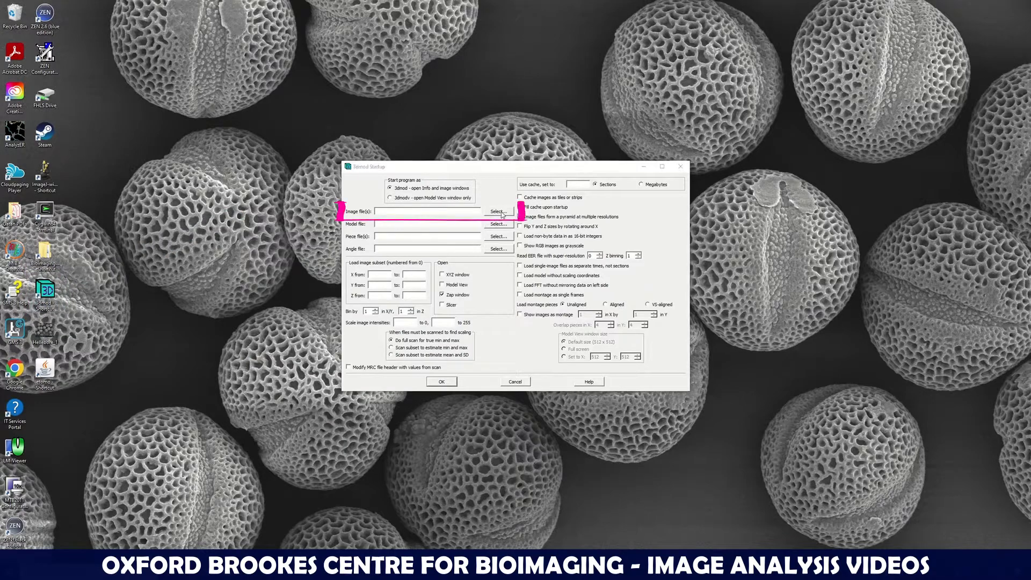
{"action": "left_click", "coordinate": [497, 211]}
{"action": "left_click", "coordinate": [398, 390]}
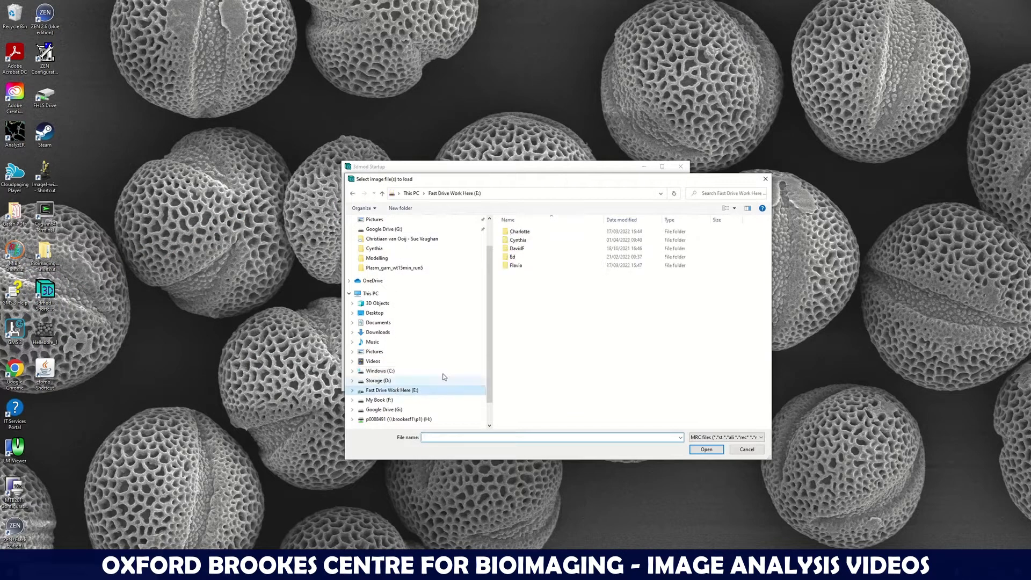
{"action": "left_click", "coordinate": [517, 266]}
{"action": "double_click", "coordinate": [517, 267]}
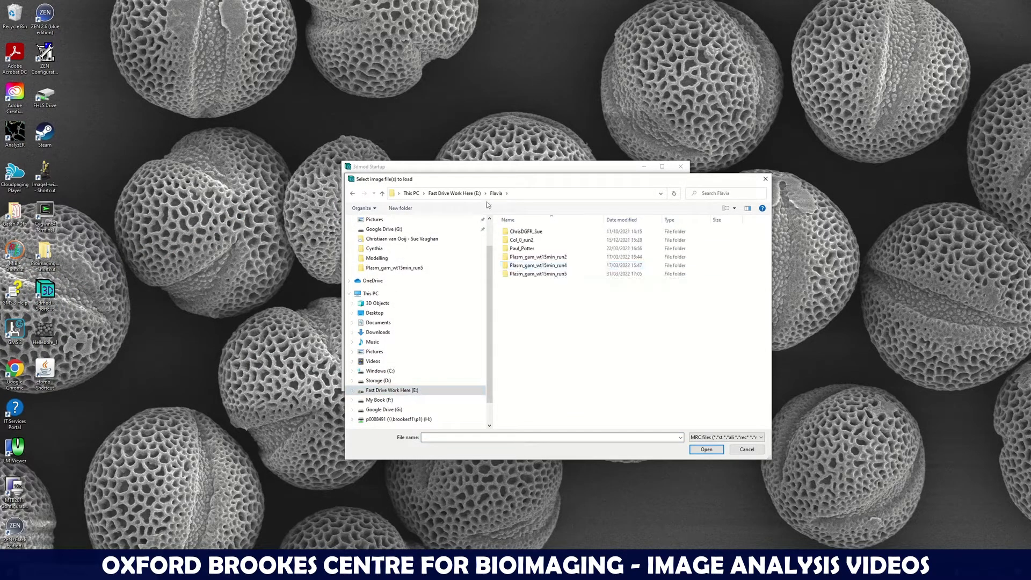
{"action": "left_click", "coordinate": [454, 194]}
{"action": "double_click", "coordinate": [526, 241]}
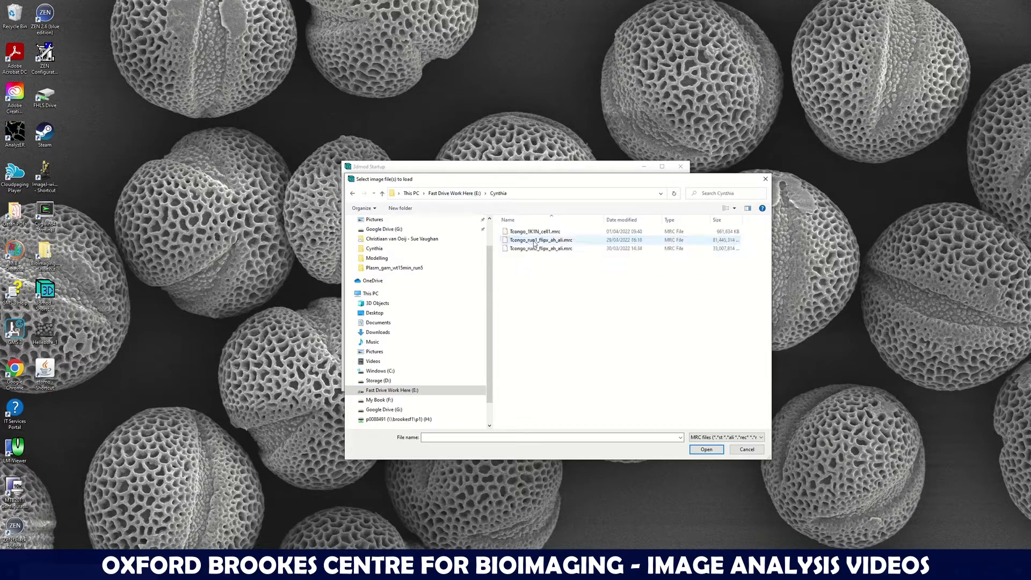
{"action": "left_click", "coordinate": [561, 244]}
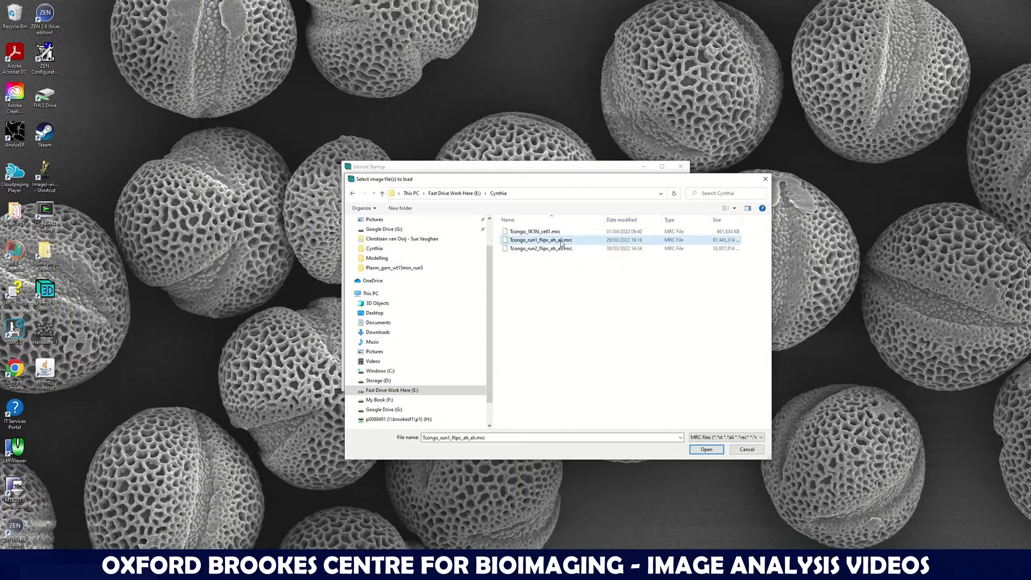
{"action": "left_click", "coordinate": [706, 449]}
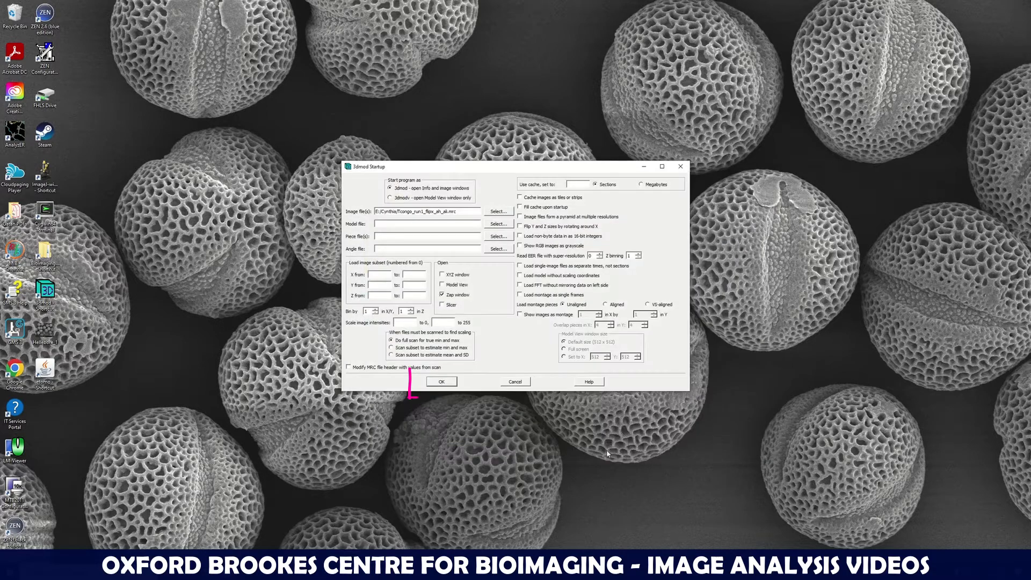
{"action": "left_click", "coordinate": [436, 383]}
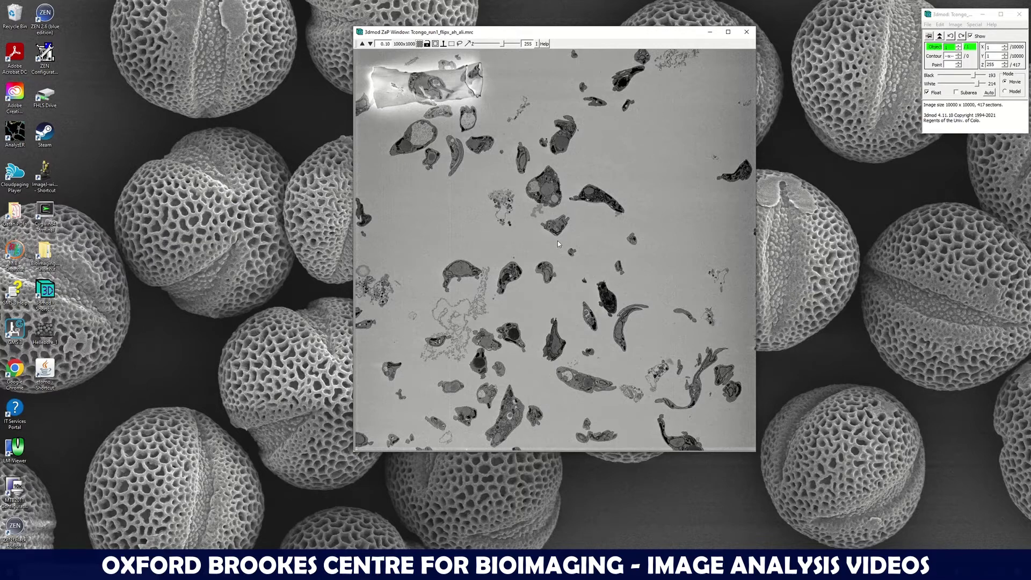
Enable the rubber band selection for the stack and check the Right, Left, Middle mouse-button assignment in the preferences.
{"action": "left_click", "coordinate": [452, 45]}
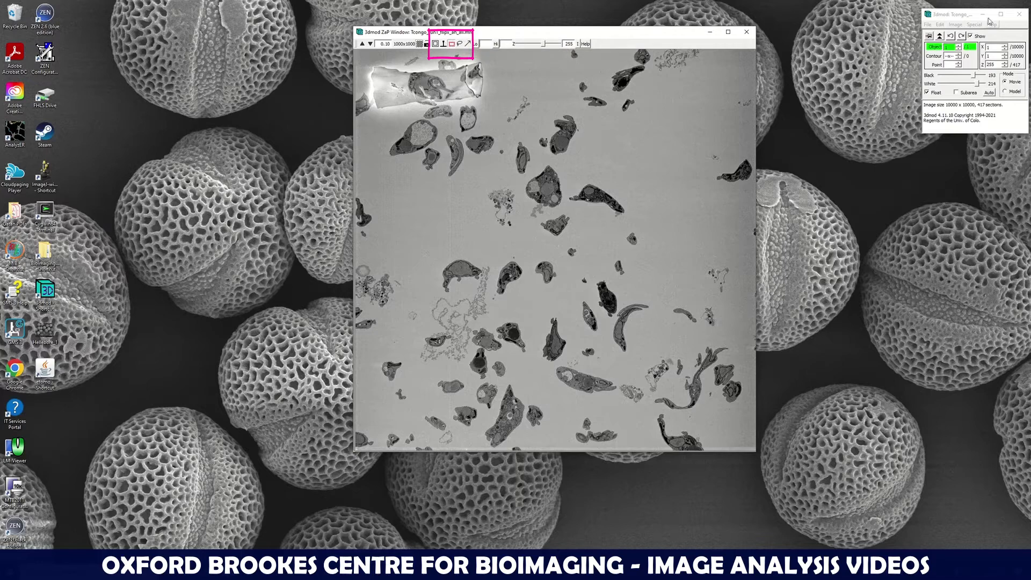
{"action": "left_click_drag", "start_coordinate": [941, 17], "coordinate": [823, 24]}
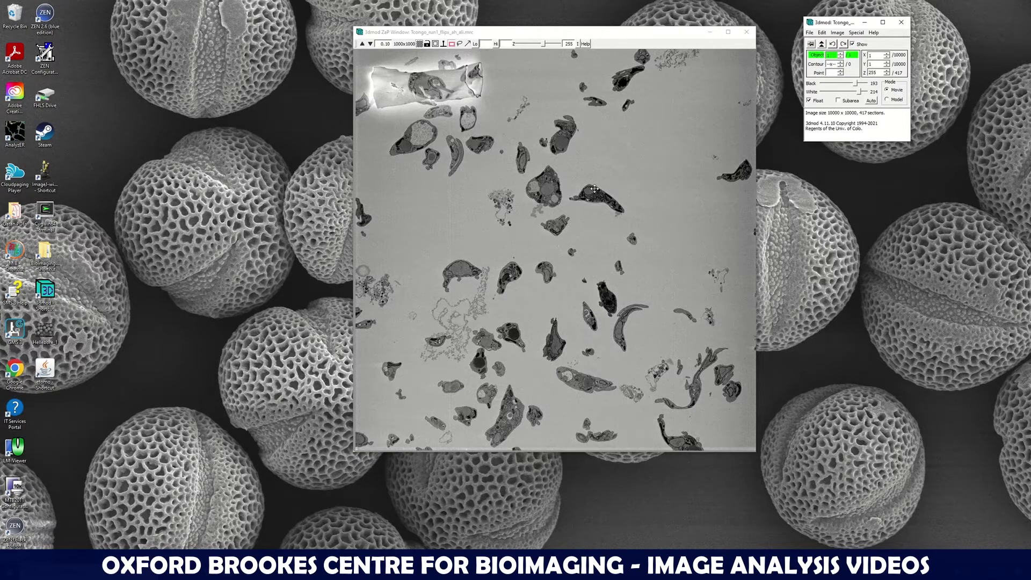
{"action": "left_click", "coordinate": [822, 33]}
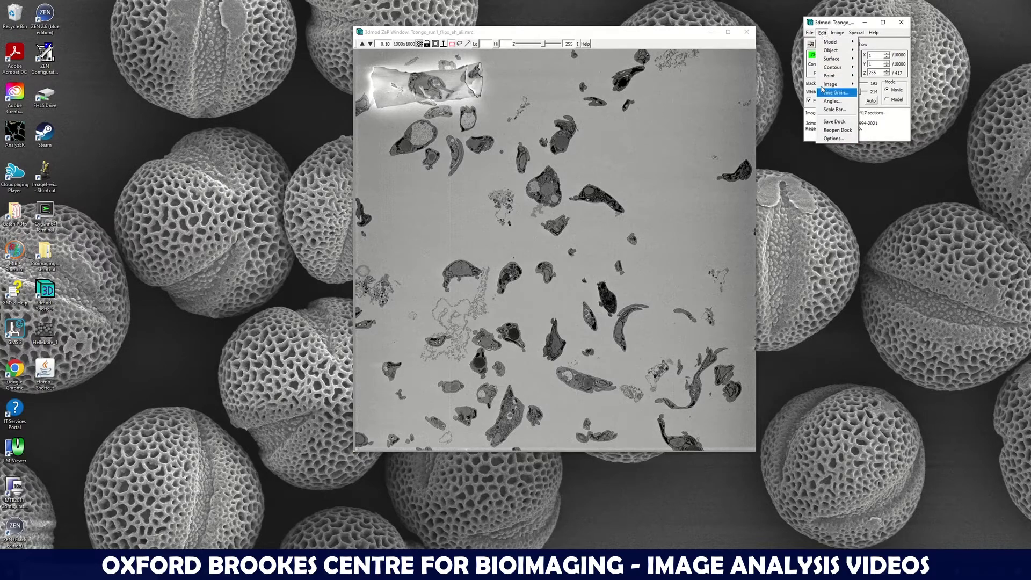
{"action": "left_click", "coordinate": [822, 33]}
{"action": "left_click", "coordinate": [822, 33]}
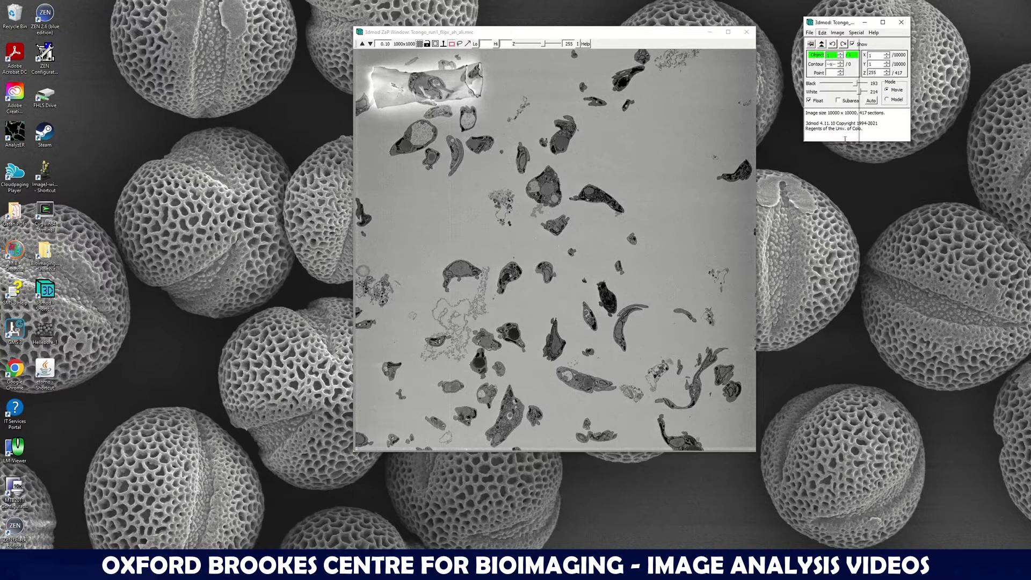
{"action": "left_click", "coordinate": [833, 138]}
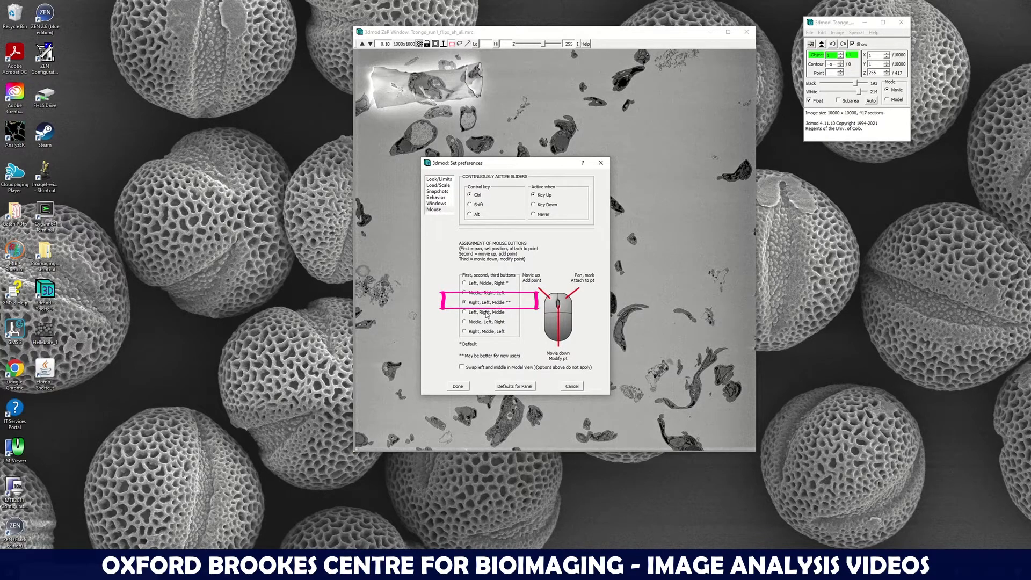
{"action": "left_click", "coordinate": [458, 386]}
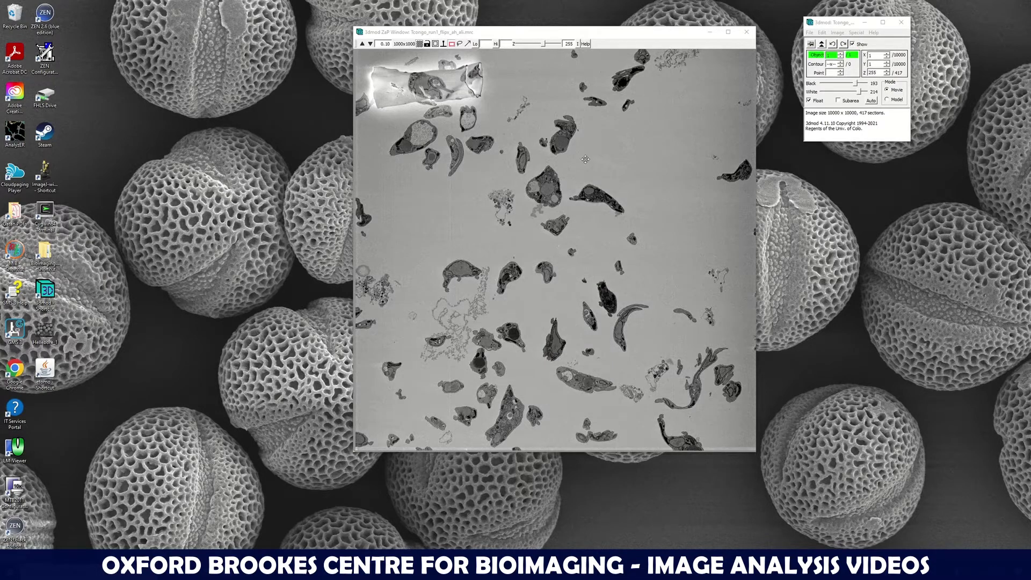
Draw a rubber band about 295 x 274 around the large cell in the upper middle of the image and adjust its edges.
{"action": "left_click", "coordinate": [452, 44]}
{"action": "left_click_drag", "start_coordinate": [600, 167], "coordinate": [469, 277]}
{"action": "left_click_drag", "start_coordinate": [469, 236], "coordinate": [473, 216]}
{"action": "left_click_drag", "start_coordinate": [597, 217], "coordinate": [590, 217]}
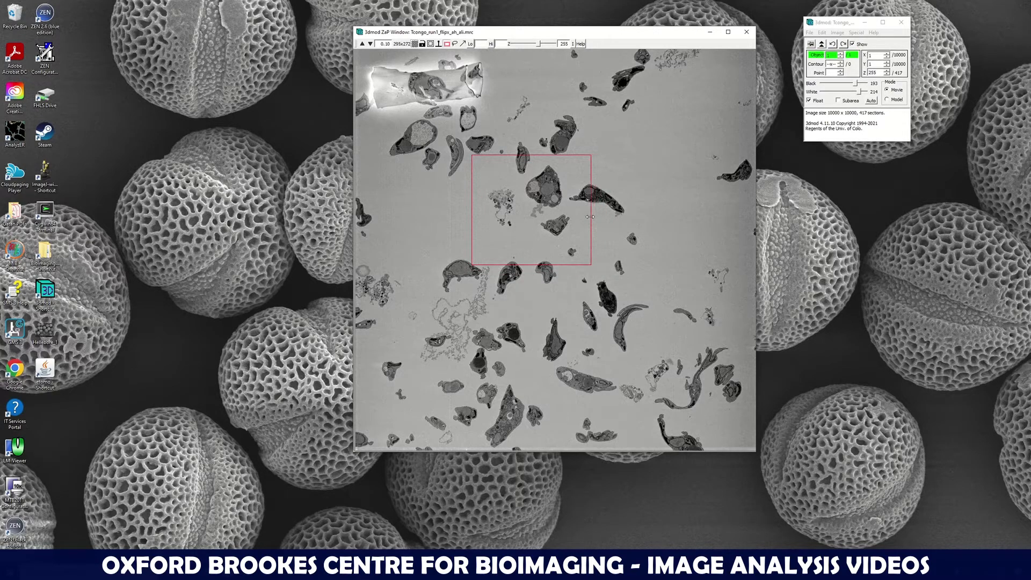
{"action": "left_click_drag", "start_coordinate": [537, 264], "coordinate": [537, 262]}
{"action": "left_click_drag", "start_coordinate": [529, 156], "coordinate": [528, 152]}
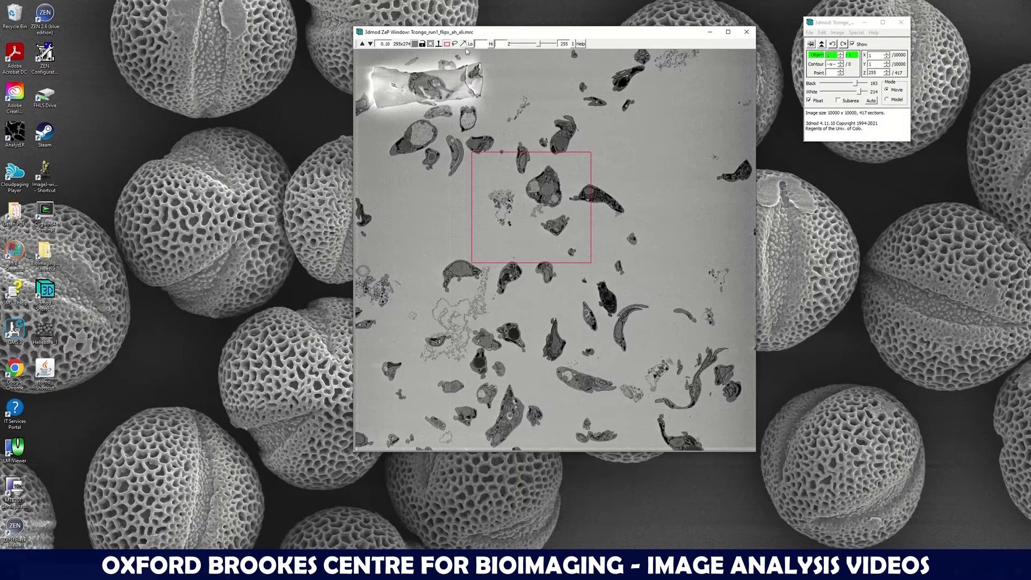
Go down to section 203 and tighten all four edges of the rubber band around the cell.
{"action": "mouse_move", "coordinate": [537, 44]}
{"action": "left_mouse_down"}
{"action": "mouse_move", "coordinate": [548, 44]}
{"action": "mouse_move", "coordinate": [534, 45]}
{"action": "left_mouse_up"}
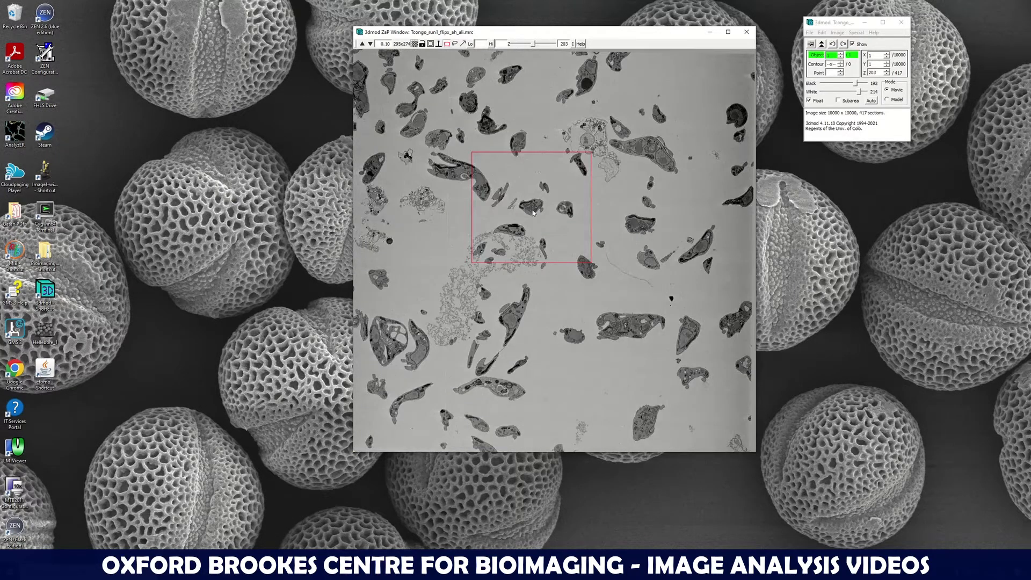
{"action": "left_click_drag", "start_coordinate": [528, 152], "coordinate": [530, 172]}
{"action": "left_click_drag", "start_coordinate": [590, 227], "coordinate": [570, 228]}
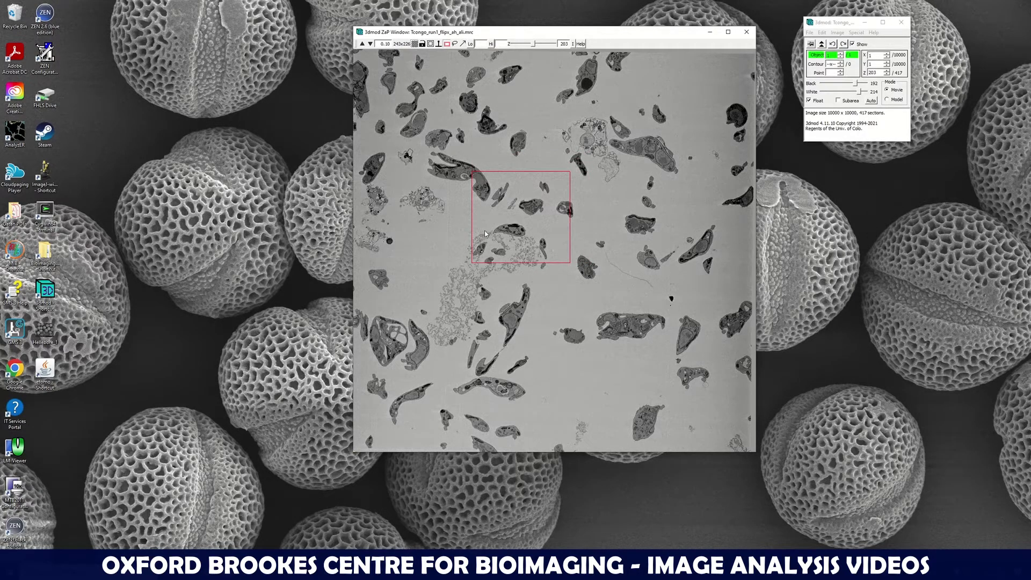
{"action": "left_click_drag", "start_coordinate": [471, 230], "coordinate": [483, 229]}
{"action": "left_click_drag", "start_coordinate": [533, 262], "coordinate": [532, 257]}
Compare the cell across other sections and refit the rubber band's upper, lower and left edges to about 196 x 214.
{"action": "left_click_drag", "start_coordinate": [533, 47], "coordinate": [531, 46]}
{"action": "left_click_drag", "start_coordinate": [544, 171], "coordinate": [543, 152]}
{"action": "left_click_drag", "start_coordinate": [532, 45], "coordinate": [531, 46]}
{"action": "left_click_drag", "start_coordinate": [537, 256], "coordinate": [537, 237]}
{"action": "left_click_drag", "start_coordinate": [531, 46], "coordinate": [540, 51]}
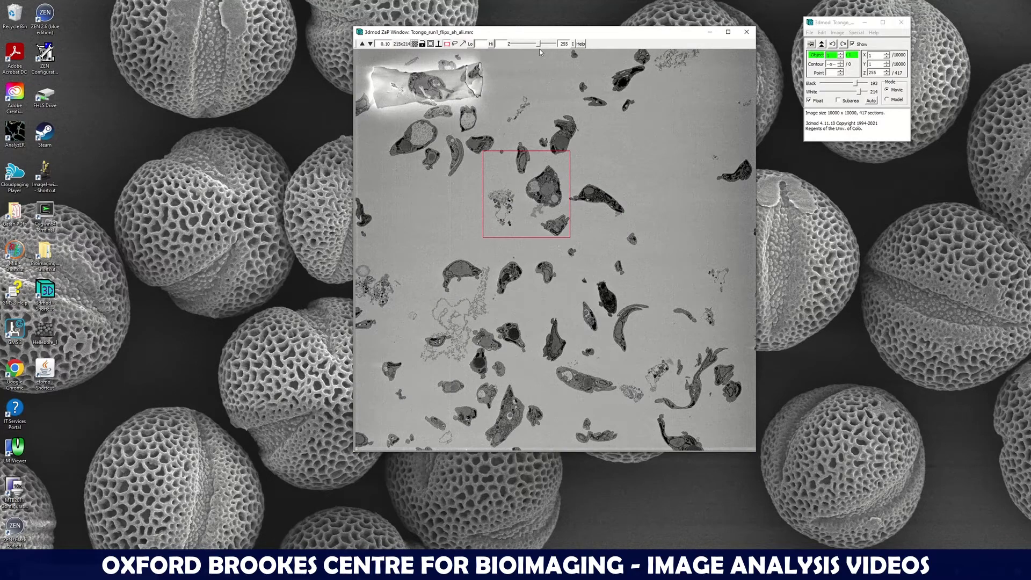
{"action": "left_click_drag", "start_coordinate": [482, 205], "coordinate": [491, 206]}
Find the cell's uppermost section and set the high section of the range to 253.
{"action": "mouse_move", "coordinate": [540, 44]}
{"action": "left_mouse_down"}
{"action": "mouse_move", "coordinate": [552, 43]}
{"action": "mouse_move", "coordinate": [528, 46]}
{"action": "mouse_move", "coordinate": [536, 47]}
{"action": "left_mouse_up"}
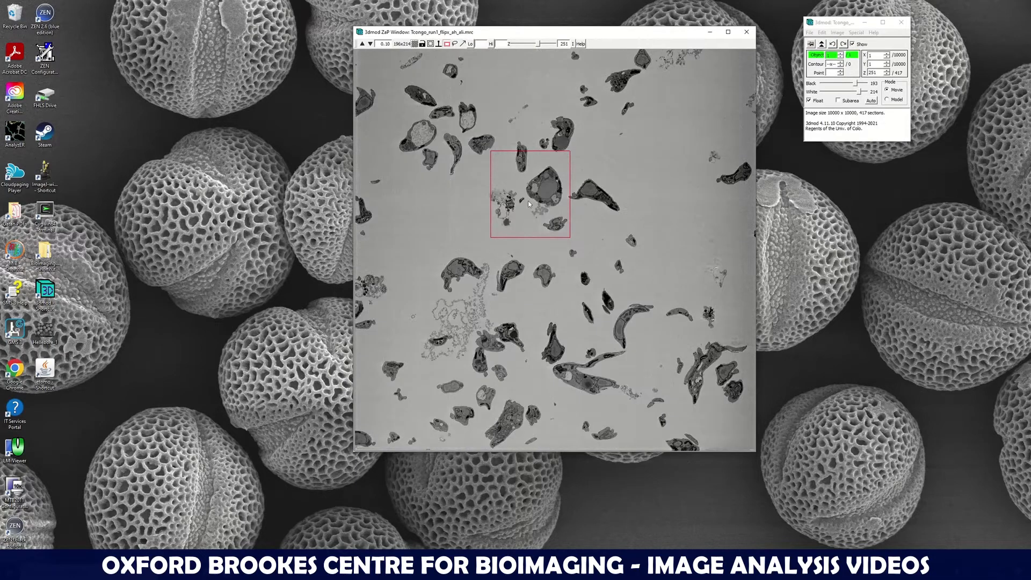
{"action": "left_click_drag", "start_coordinate": [552, 45], "coordinate": [527, 46]}
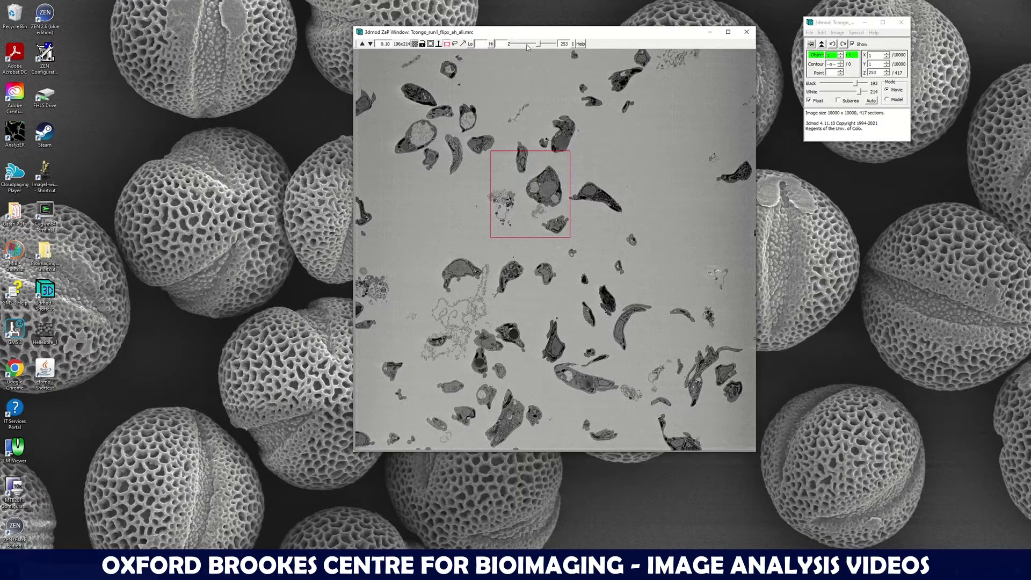
{"action": "left_click_drag", "start_coordinate": [530, 46], "coordinate": [529, 45]}
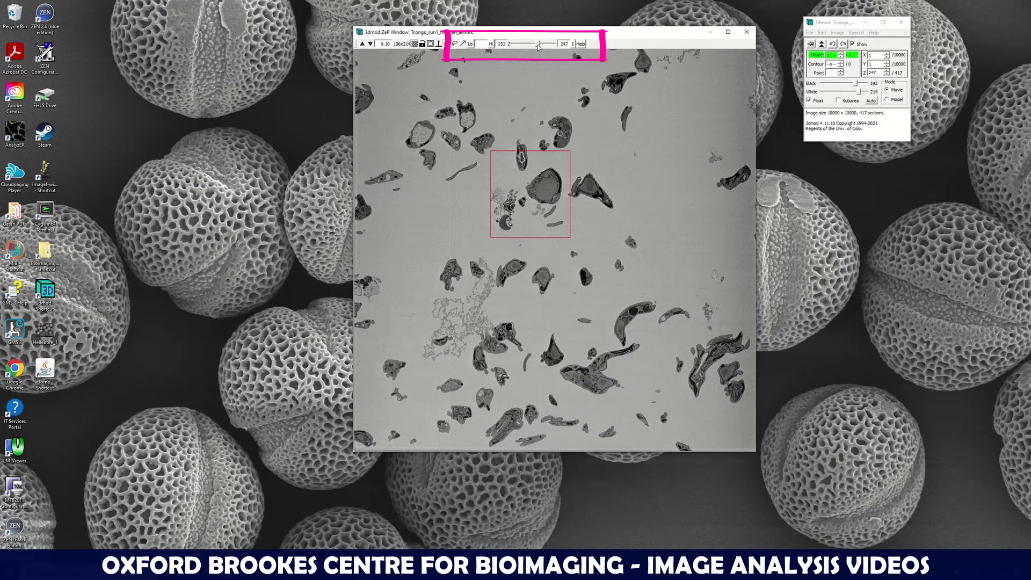
Step down through the stack to the cell's lower end and set the low section of the range to 136.
{"action": "left_click_drag", "start_coordinate": [537, 44], "coordinate": [527, 44]}
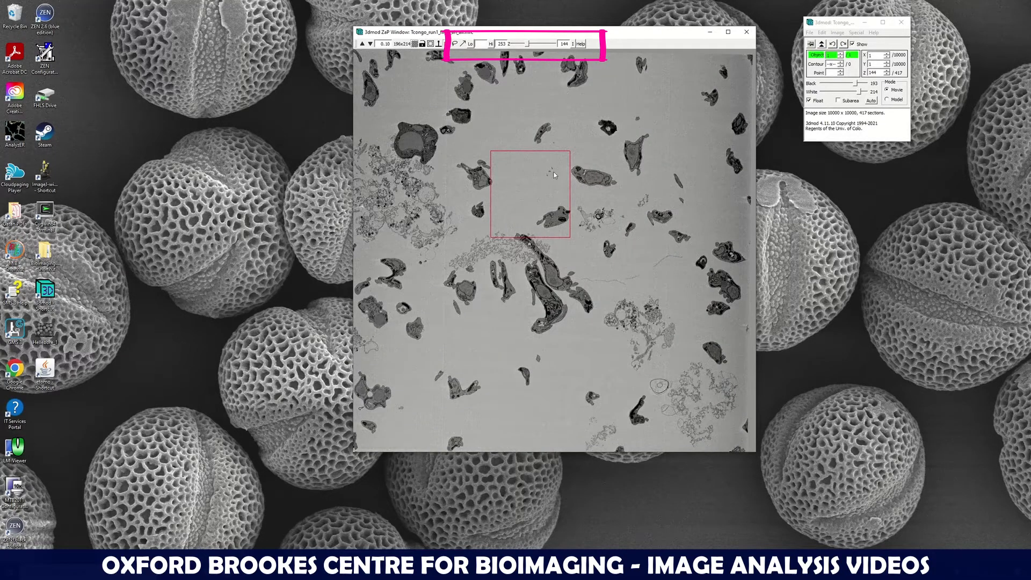
{"action": "left_click", "coordinate": [519, 45]}
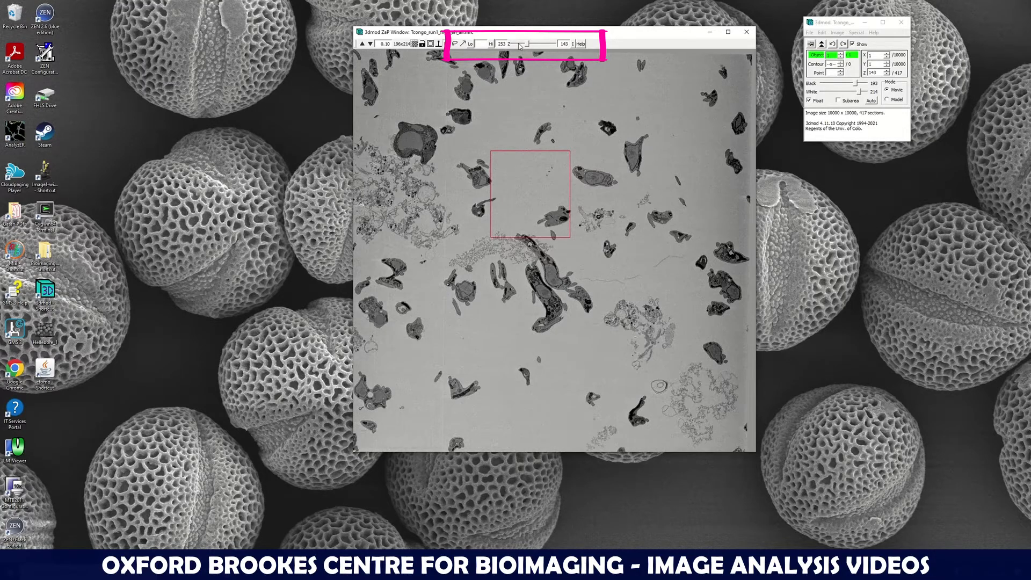
{"action": "left_click", "coordinate": [518, 45]}
{"action": "left_click", "coordinate": [518, 45]}
{"action": "left_click", "coordinate": [518, 45]}
{"action": "left_click", "coordinate": [518, 45]}
{"action": "left_click", "coordinate": [518, 45]}
{"action": "left_click", "coordinate": [518, 45]}
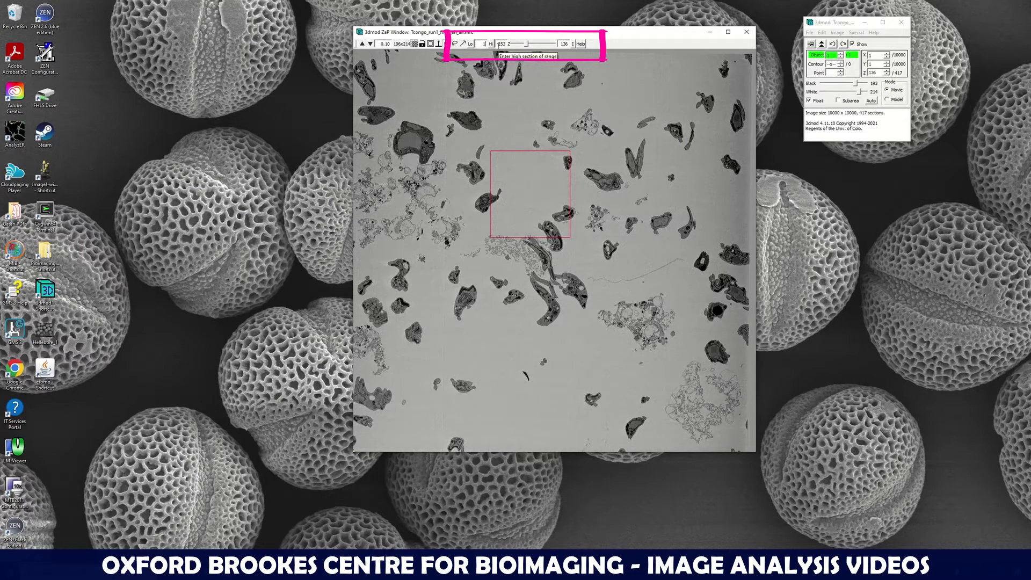
Step back up through the sections to section 253, examining whether the rubber band encloses the cell throughout the range.
{"action": "left_click", "coordinate": [546, 45]}
{"action": "left_click", "coordinate": [546, 45]}
{"action": "left_click", "coordinate": [545, 46]}
{"action": "left_click", "coordinate": [546, 45]}
{"action": "left_click", "coordinate": [546, 45]}
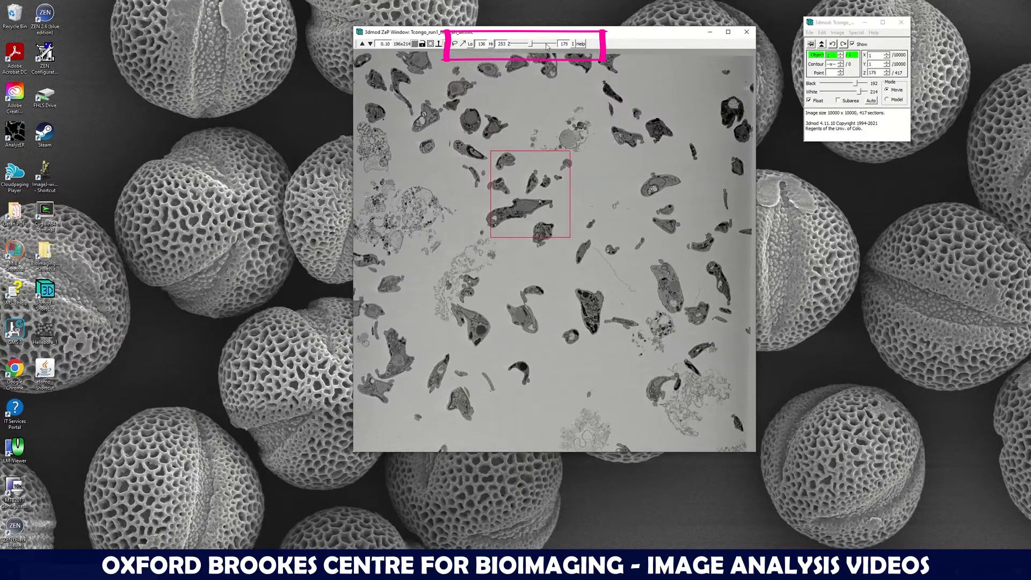
{"action": "left_click", "coordinate": [546, 45]}
{"action": "left_click", "coordinate": [546, 45]}
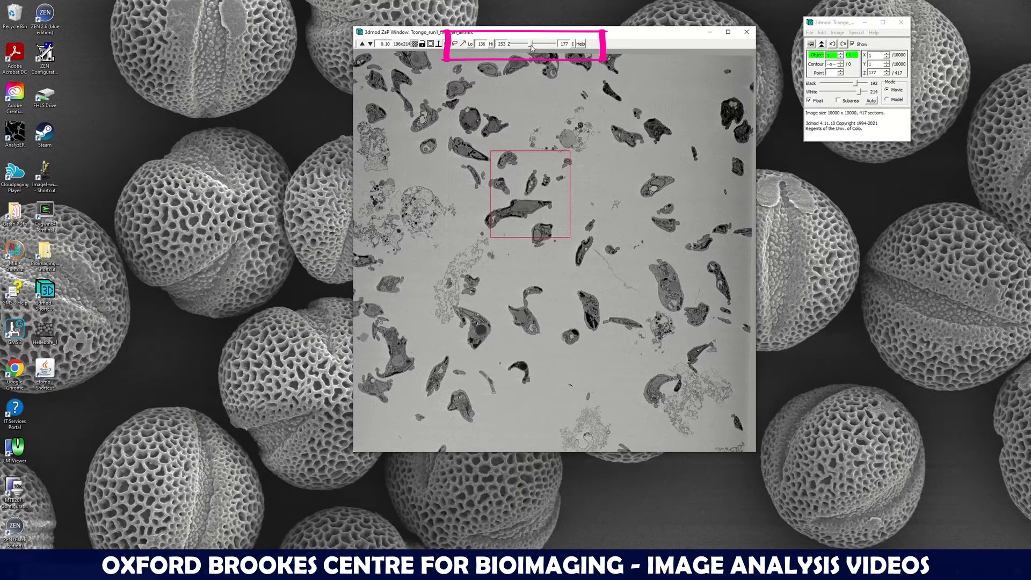
{"action": "left_click_drag", "start_coordinate": [532, 46], "coordinate": [536, 48]}
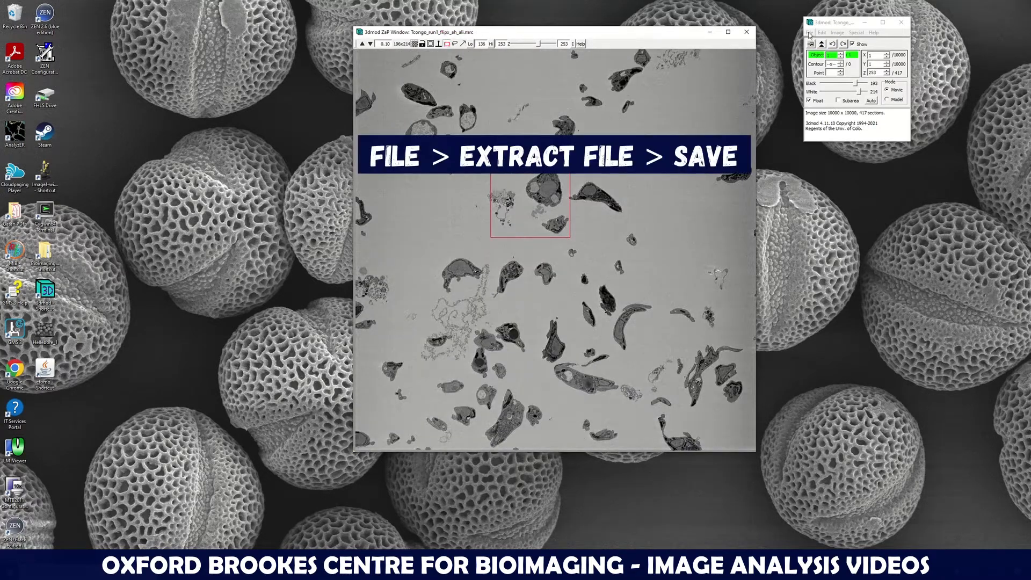
Extract the selected subvolume to a new file named Tcongo_1K1N_cell2.mrc and close the full stack.
{"action": "left_click", "coordinate": [810, 32]}
{"action": "left_click", "coordinate": [824, 127]}
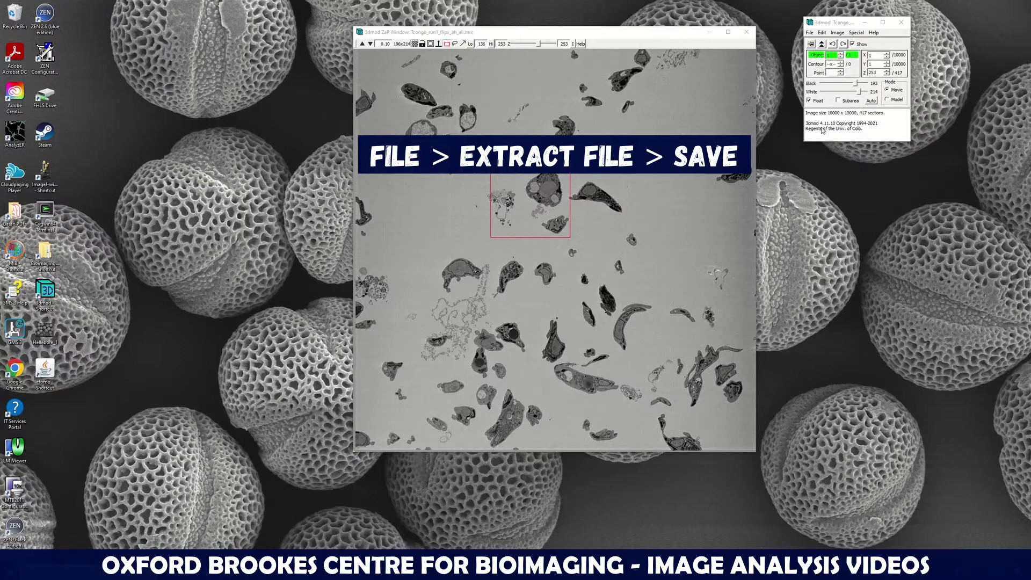
{"action": "left_click", "coordinate": [899, 89]}
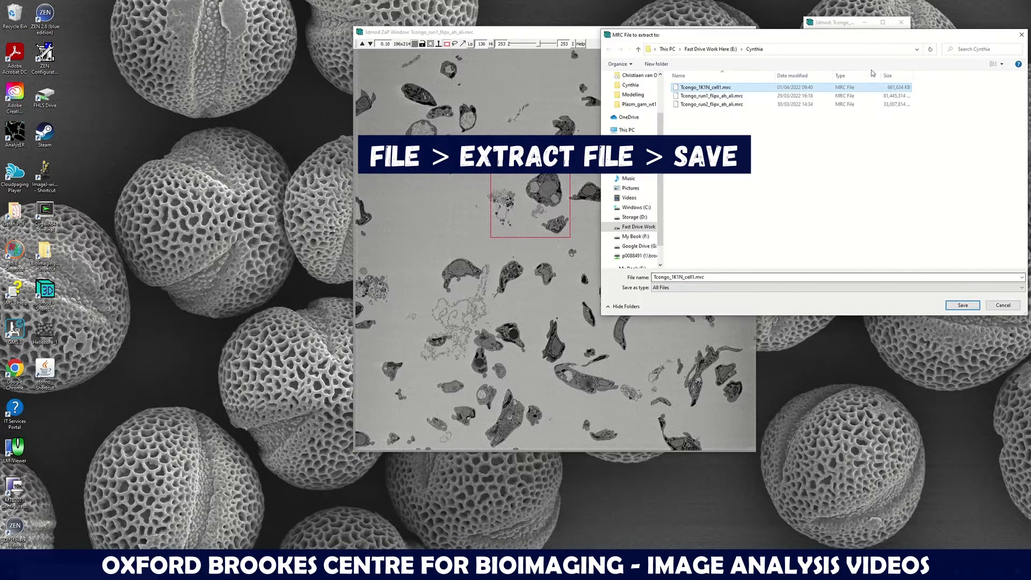
{"action": "left_click", "coordinate": [693, 276]}
{"action": "left_click", "coordinate": [695, 277]}
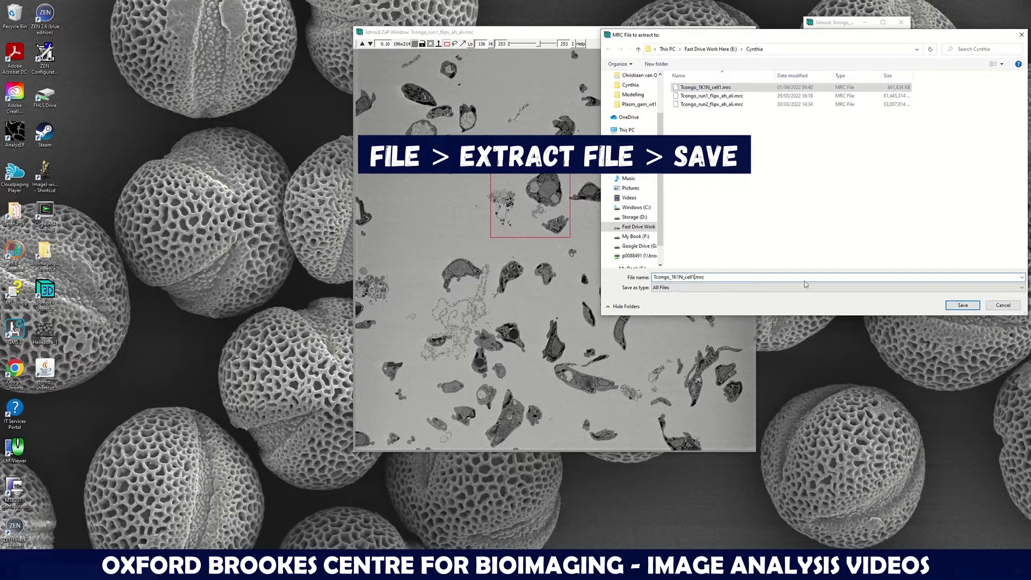
{"action": "key", "text": "BackSpace"}
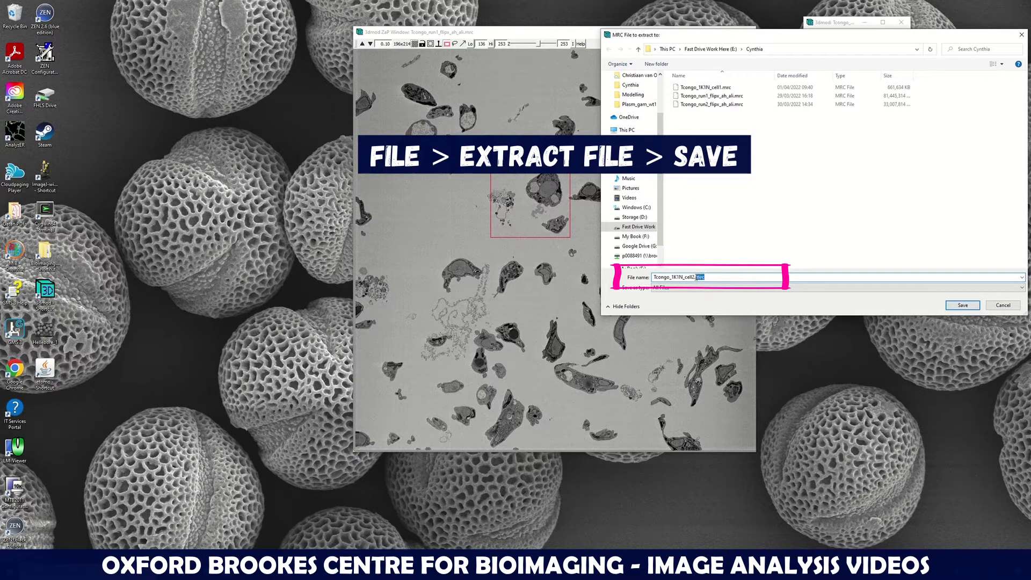
{"action": "left_click", "coordinate": [964, 306]}
{"action": "left_click_drag", "start_coordinate": [848, 141], "coordinate": [847, 167]}
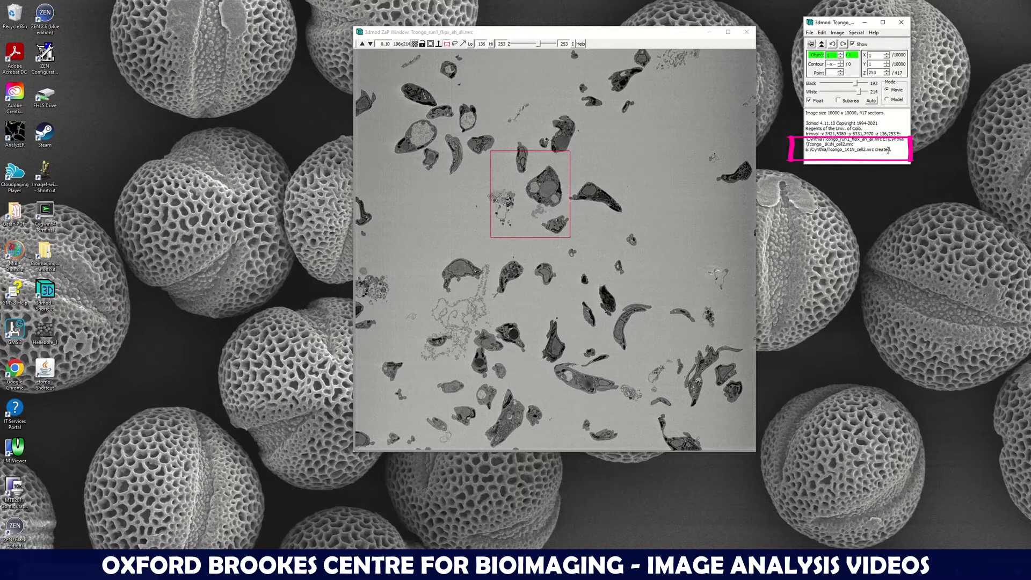
{"action": "left_click", "coordinate": [902, 23]}
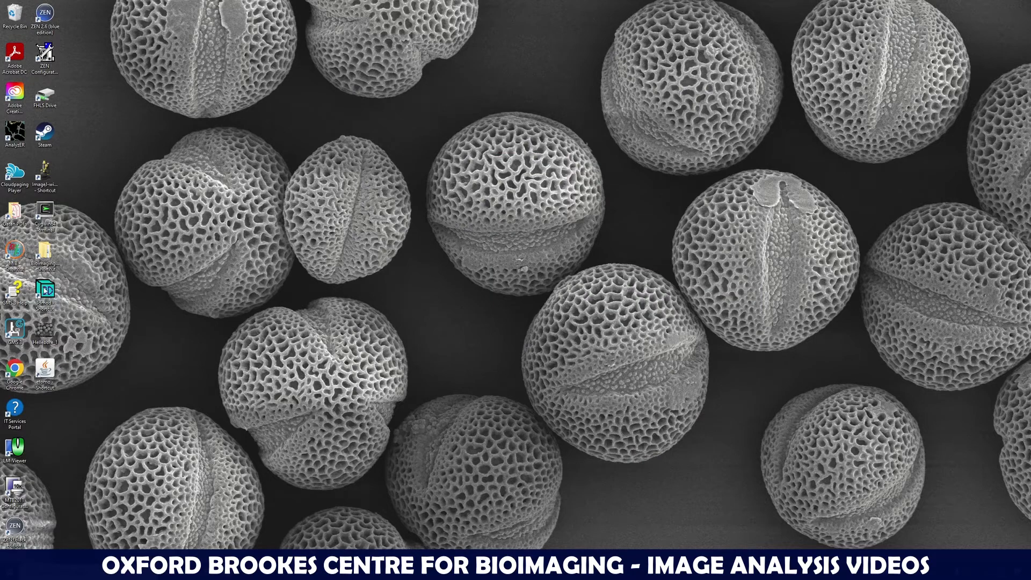
Restart 3dmod and load the extracted stack Tcongo_1K1N_cell2.mrc from the Fast Drive Work Here (E:) drive.
{"action": "double_click", "coordinate": [46, 290]}
{"action": "left_click", "coordinate": [498, 211]}
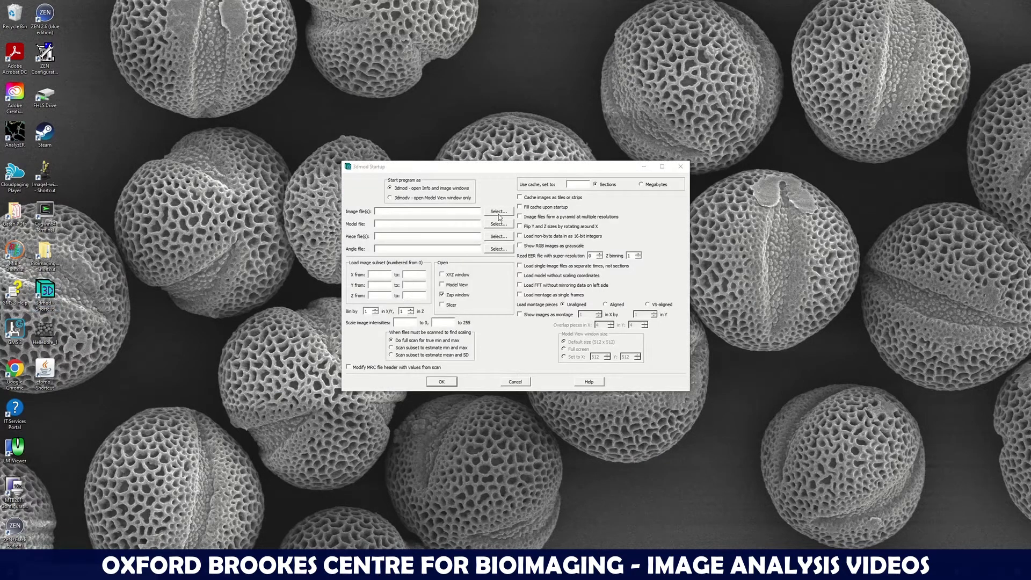
{"action": "left_click", "coordinate": [391, 391]}
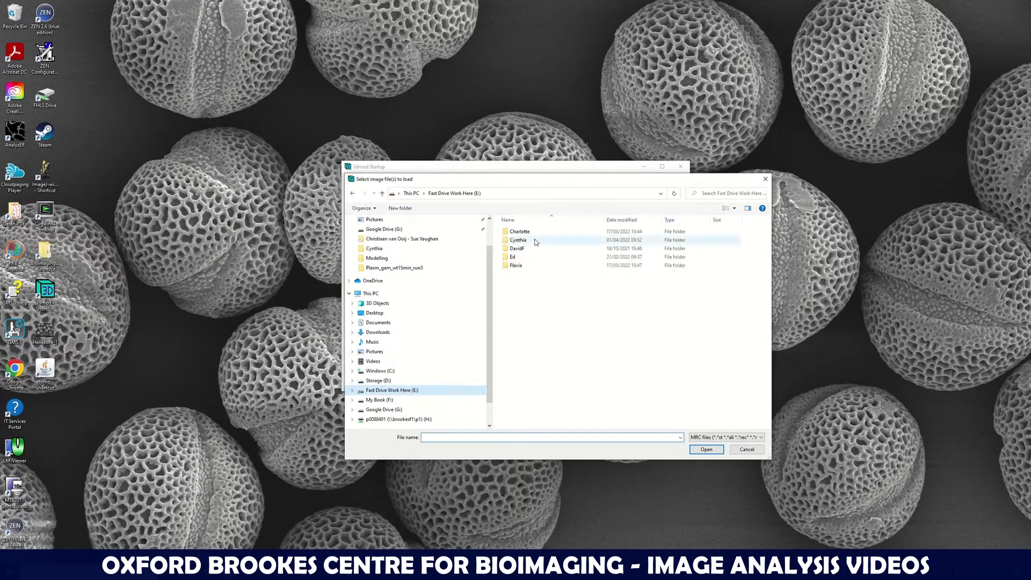
{"action": "double_click", "coordinate": [553, 240]}
{"action": "left_click", "coordinate": [553, 242]}
{"action": "key", "text": "Return"}
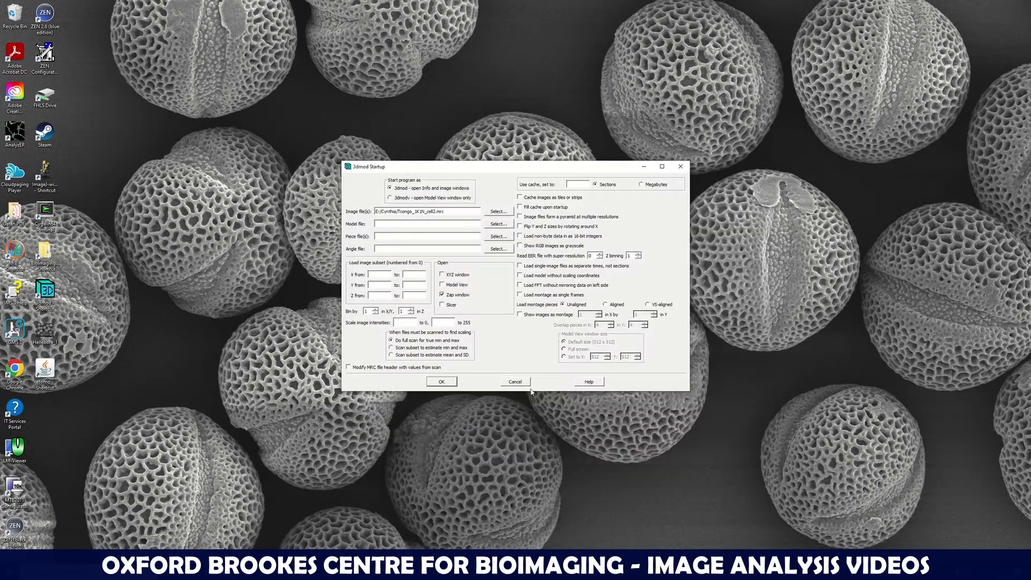
{"action": "left_click", "coordinate": [450, 383]}
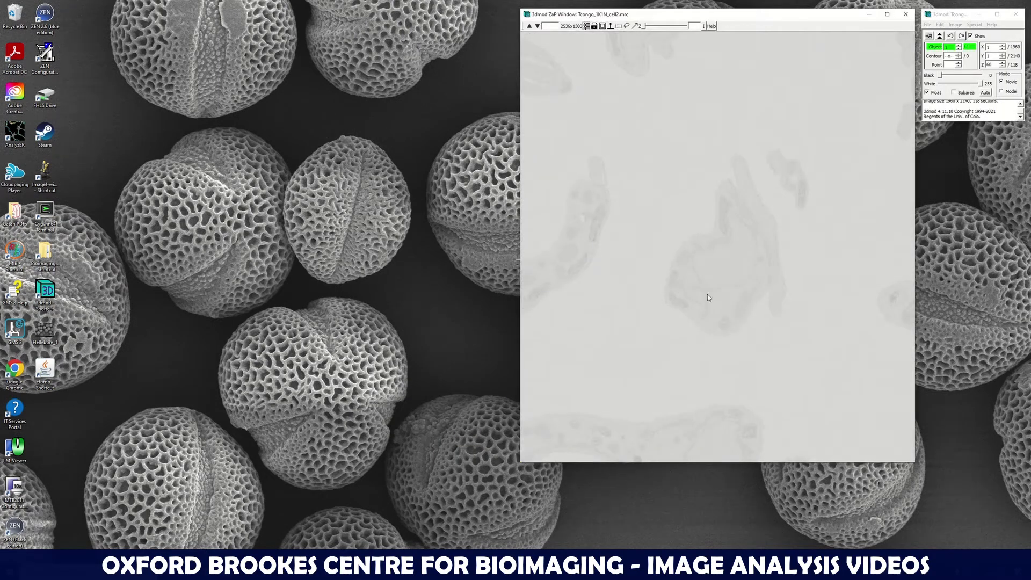
Adjust the extracted stack's contrast to about black 197 and white 225, and browse its sections up to section 76.
{"action": "left_click_drag", "start_coordinate": [707, 19], "coordinate": [513, 45]}
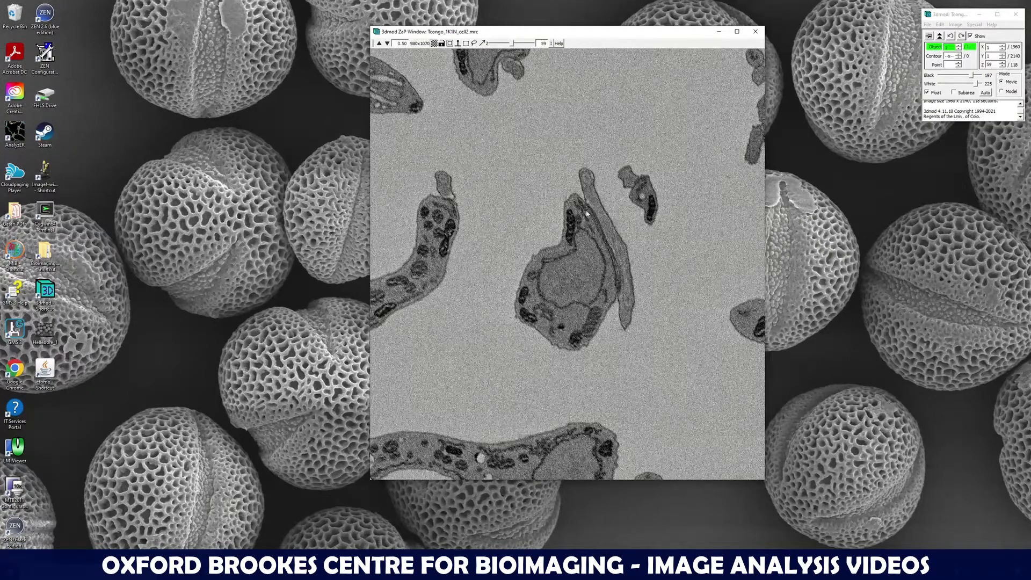
{"action": "mouse_move", "coordinate": [513, 44]}
{"action": "left_mouse_down"}
{"action": "mouse_move", "coordinate": [535, 41]}
{"action": "mouse_move", "coordinate": [520, 50]}
{"action": "left_mouse_up"}
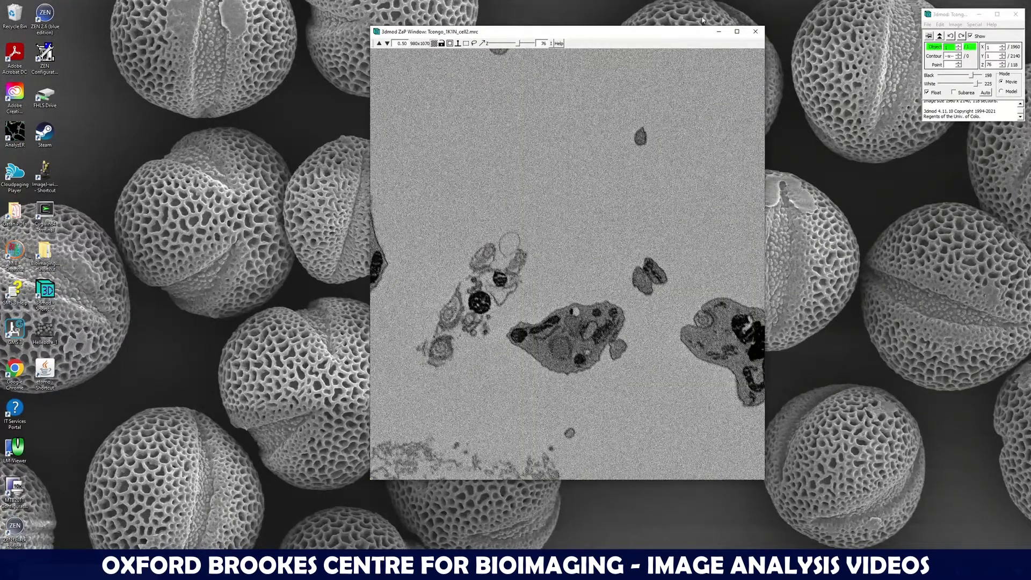